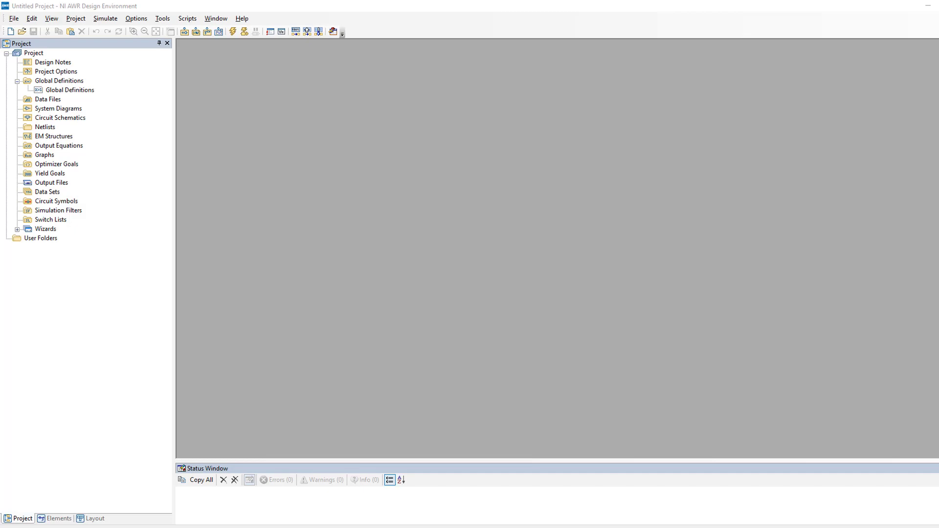
# Step: Create a new schematic named 'DC Current Source' under Circuit Schematics
pyautogui.rightClick(70, 119)
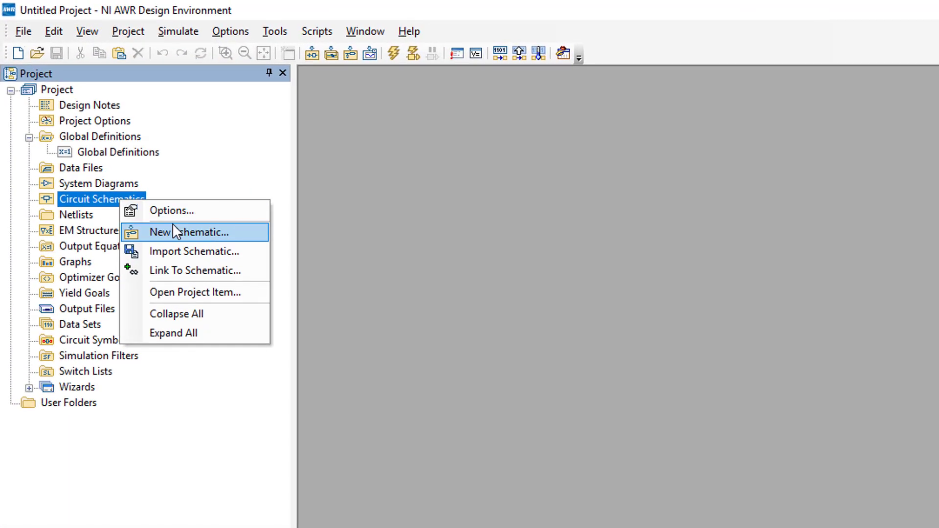
pyautogui.click(101, 132)
pyautogui.write('DC ')
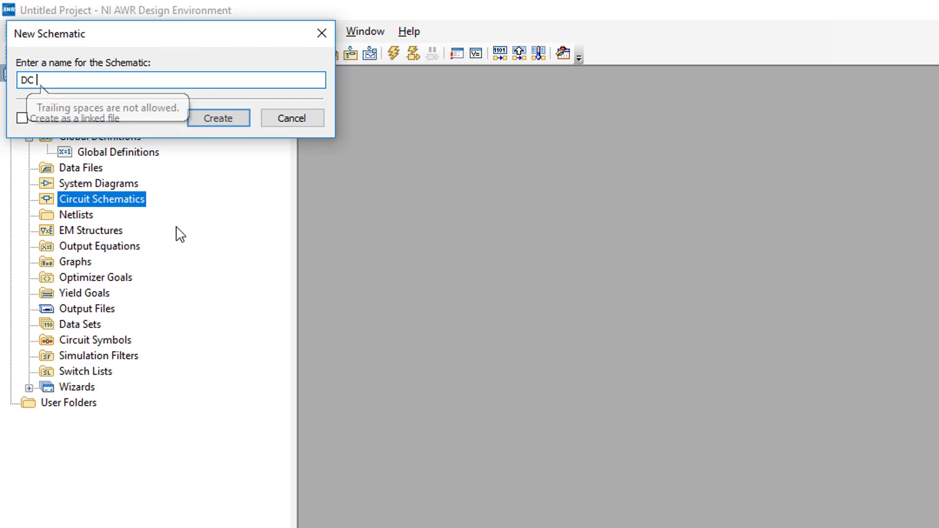
pyautogui.write('Current Source')
pyautogui.press('Return')
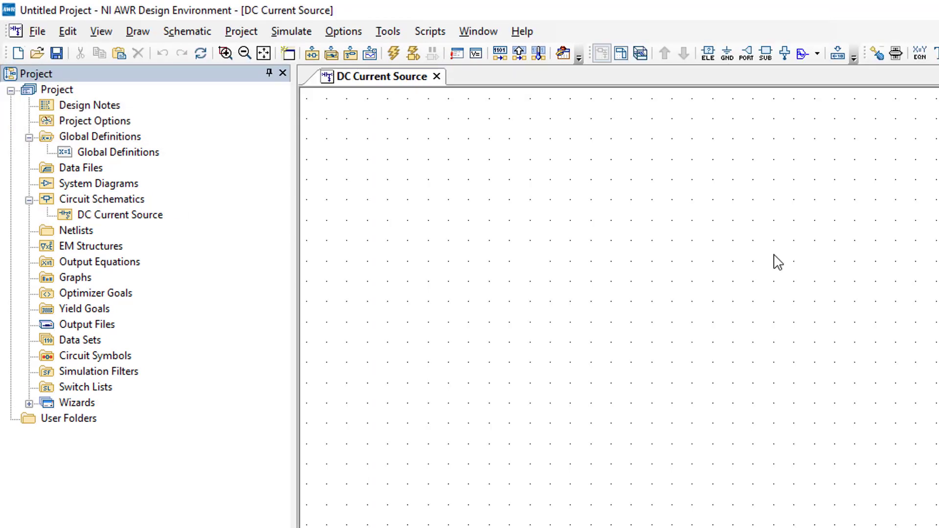
# Step: Place a DCCS DC current source element on the schematic
pyautogui.hotkey('ctrl', 'l')
pyautogui.write('current sou')
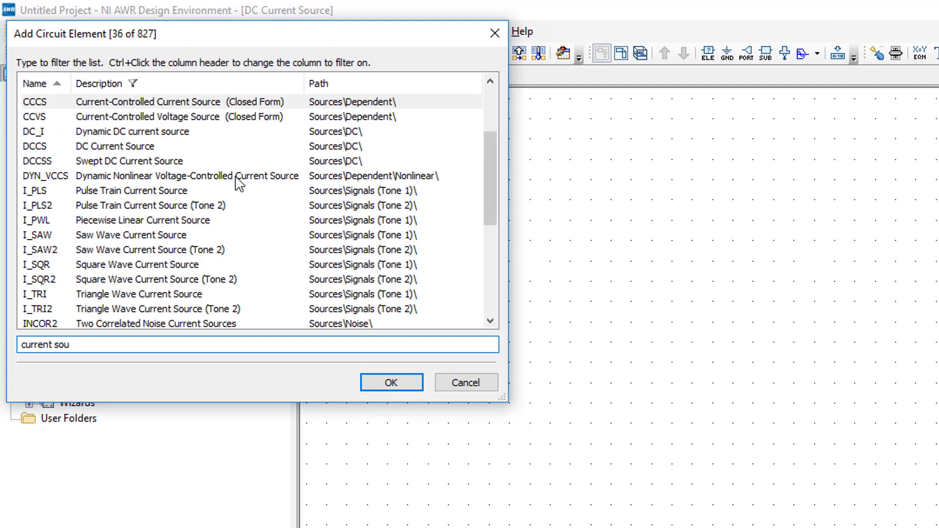
pyautogui.click(138, 149)
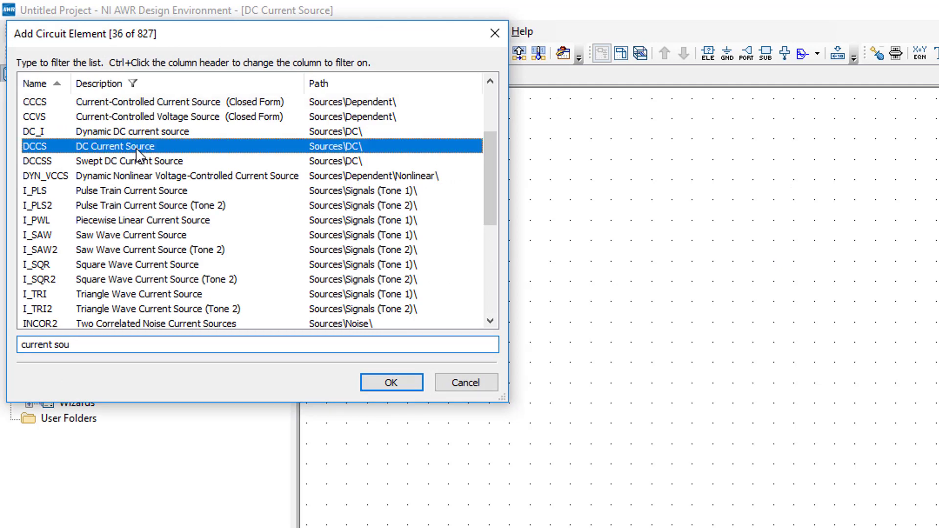
pyautogui.doubleClick(137, 151)
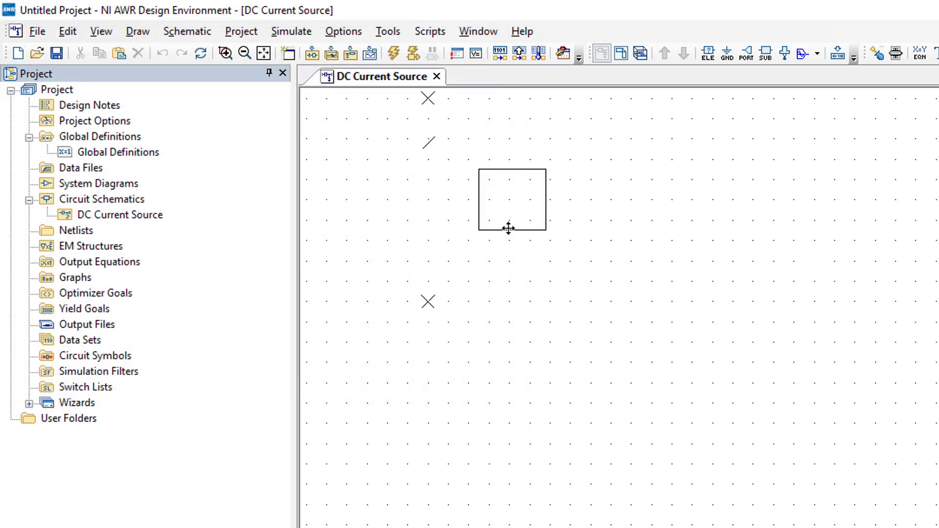
pyautogui.click(667, 377)
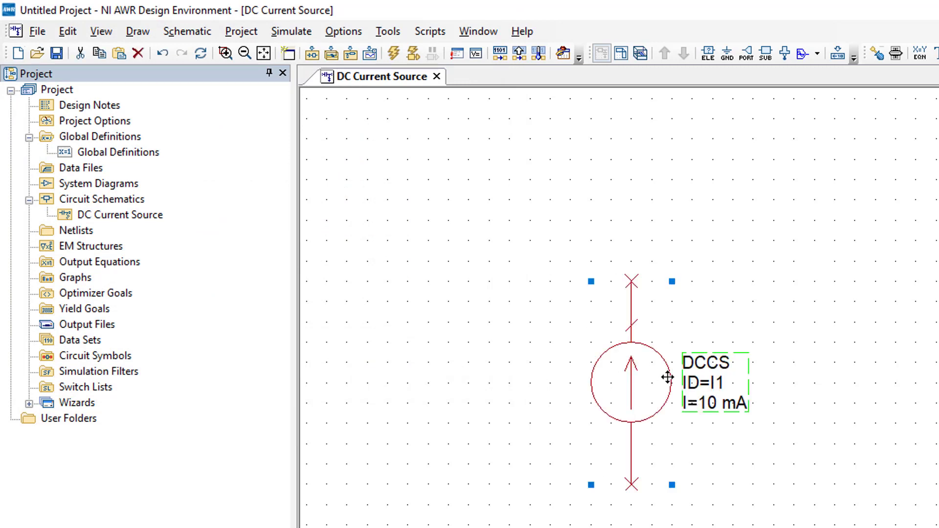
# Step: Place a vertical 1 Ohm RES resistor to the right of the current source
pyautogui.hotkey('ctrl', 'l')
pyautogui.write('r')
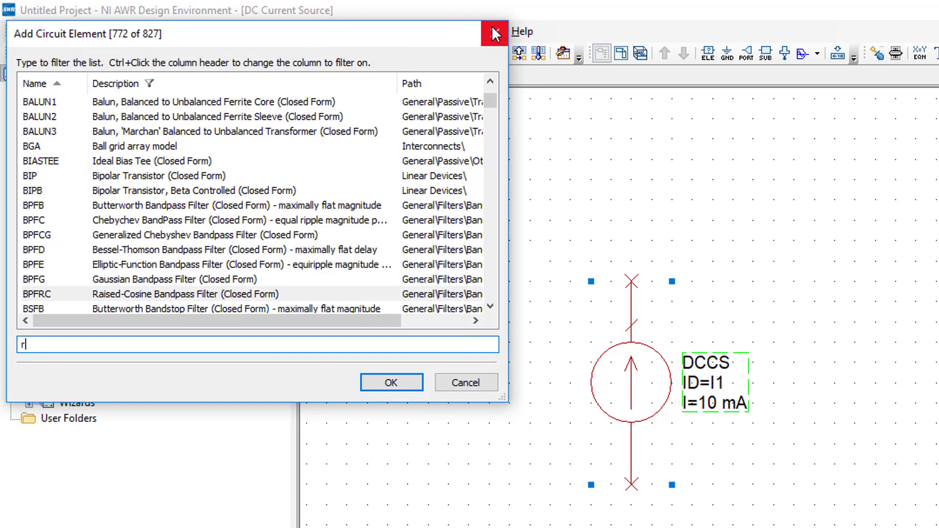
pyautogui.write('esis')
pyautogui.doubleClick(350, 160)
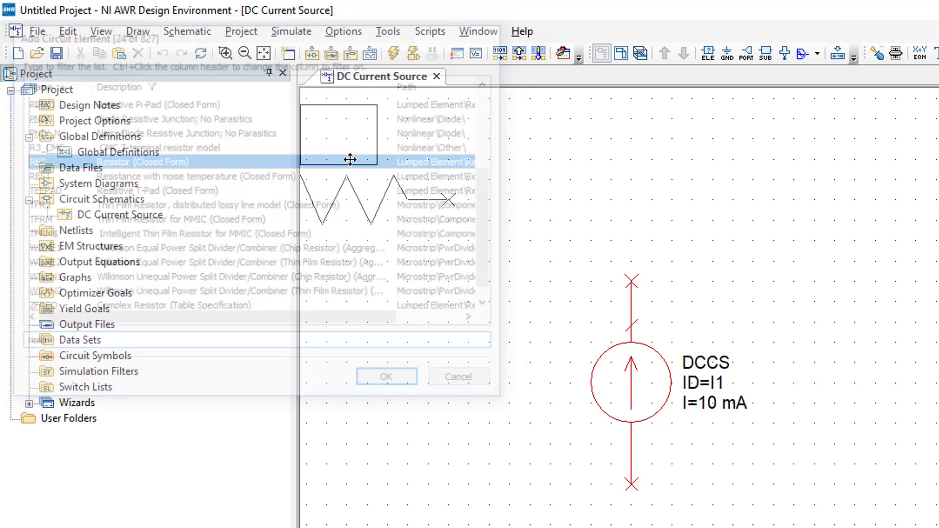
pyautogui.rightClick(774, 302)
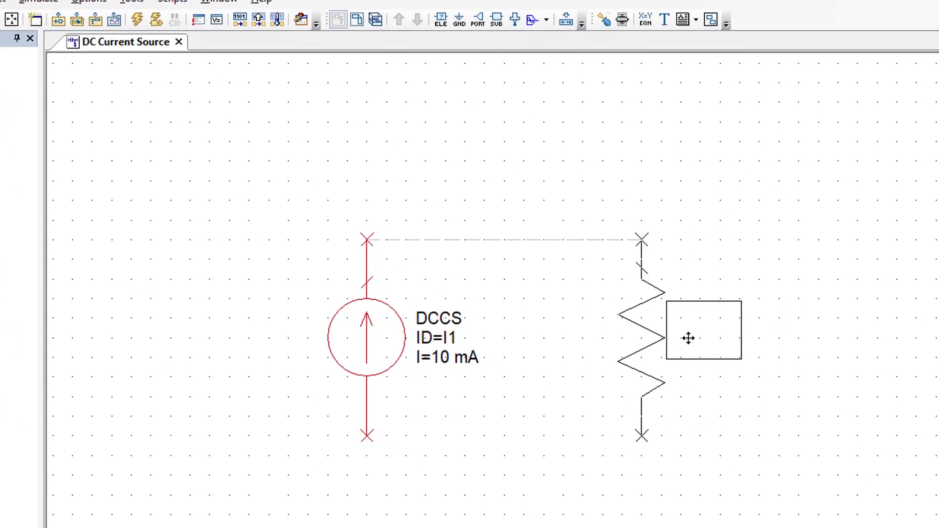
pyautogui.click(686, 337)
# Step: Wire the resistor's top and bottom nodes to the source, and ground the source's bottom node
pyautogui.click(369, 242)
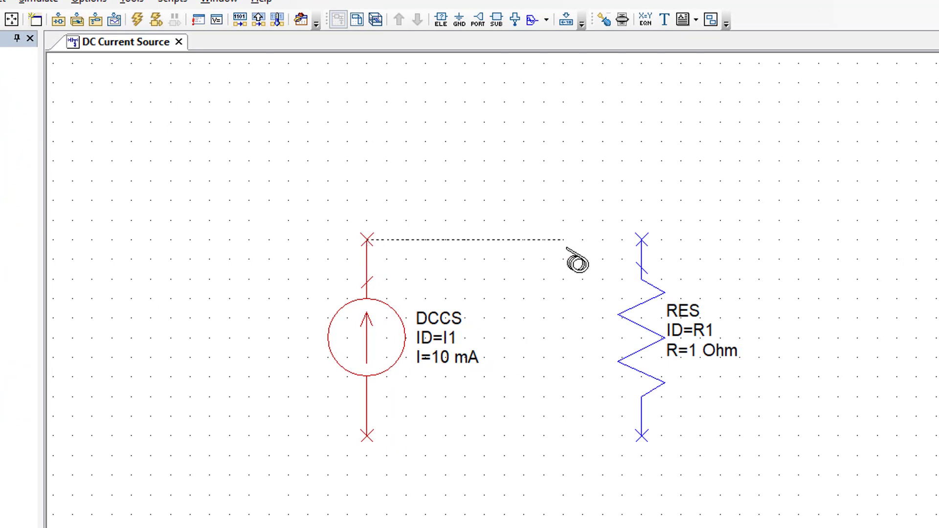
pyautogui.click(640, 240)
pyautogui.click(366, 435)
pyautogui.click(640, 435)
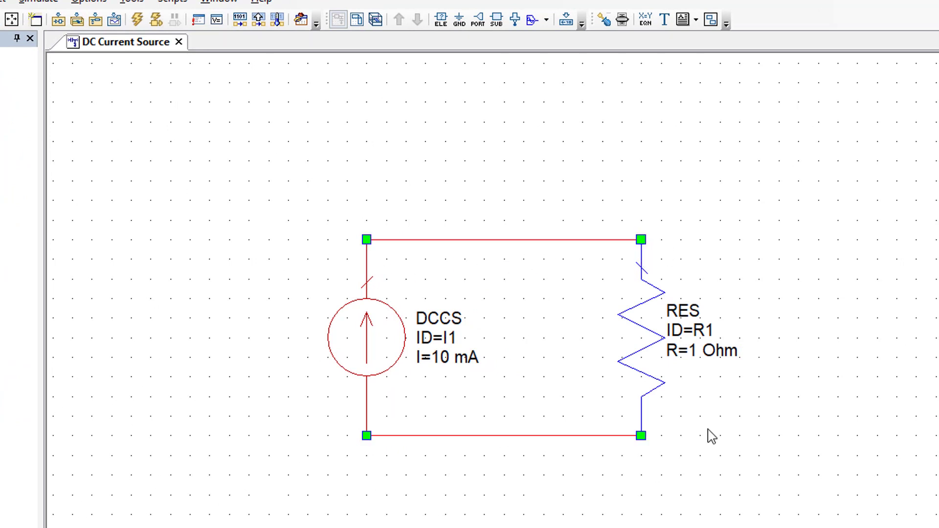
pyautogui.hotkey('ctrl', 'g')
pyautogui.click(366, 435)
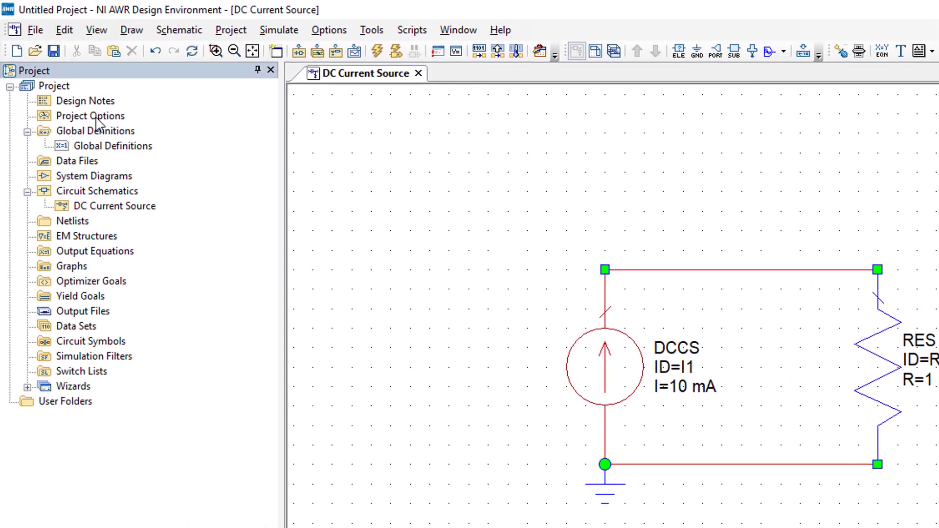
# Step: Change the project's global current unit from mA to A in Project Options
pyautogui.doubleClick(96, 118)
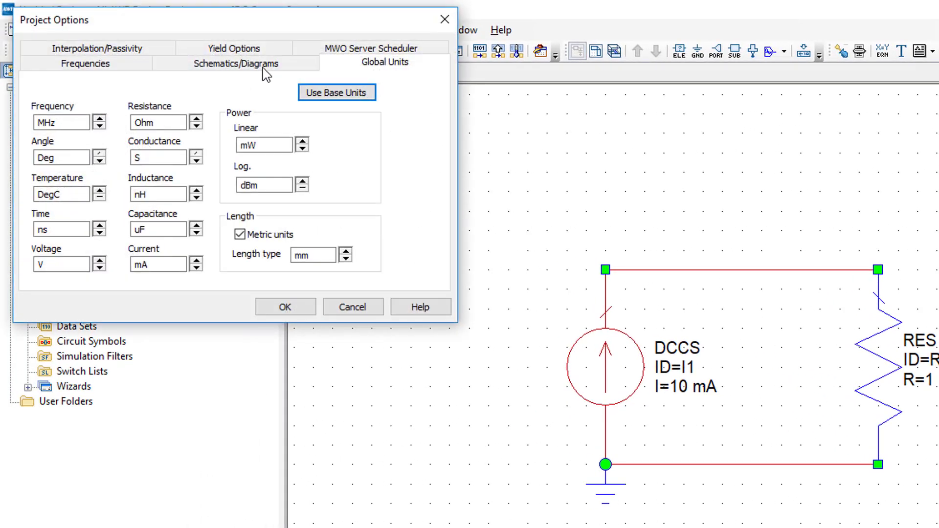
pyautogui.click(196, 260)
pyautogui.click(288, 307)
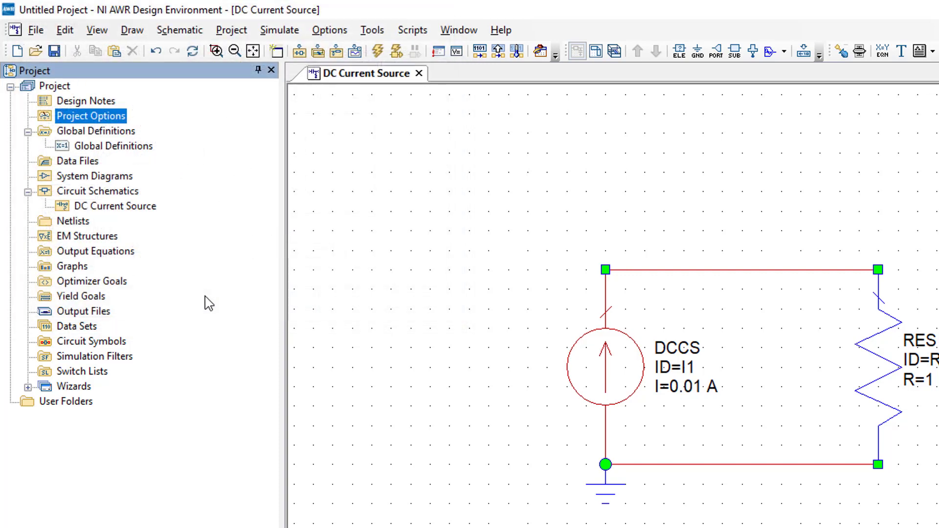
# Step: Set the DC current source value to I=1 A
pyautogui.doubleClick(606, 376)
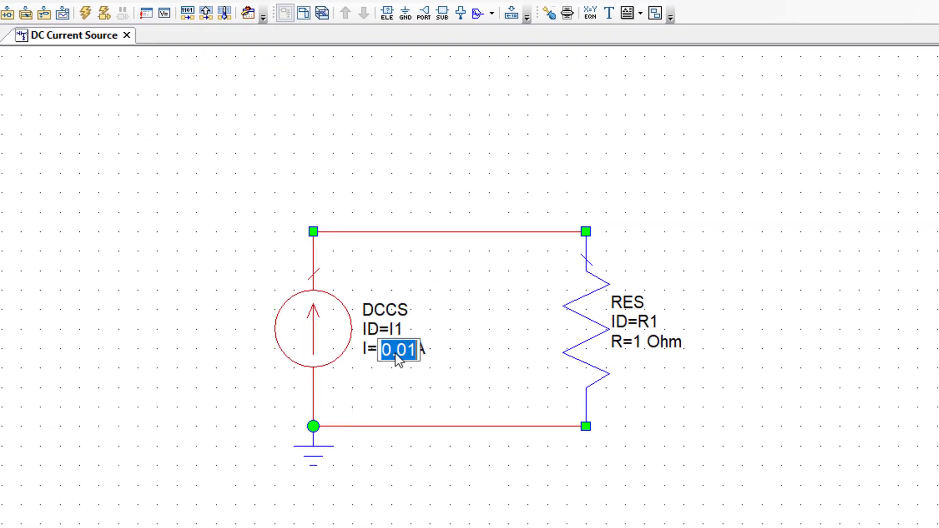
pyautogui.write('1')
pyautogui.press('Return')
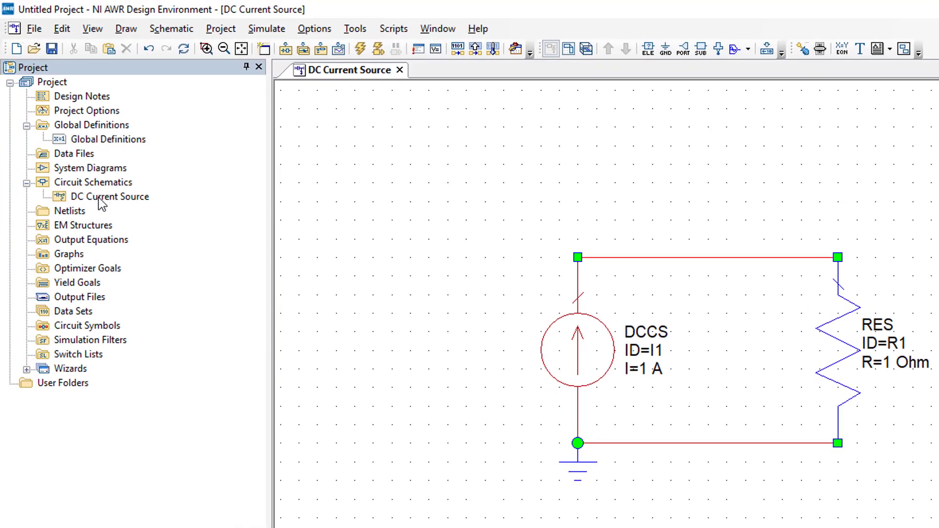
# Step: Add DCIA and DCVA_N annotations to the schematic and run the DC simulation
pyautogui.rightClick(101, 197)
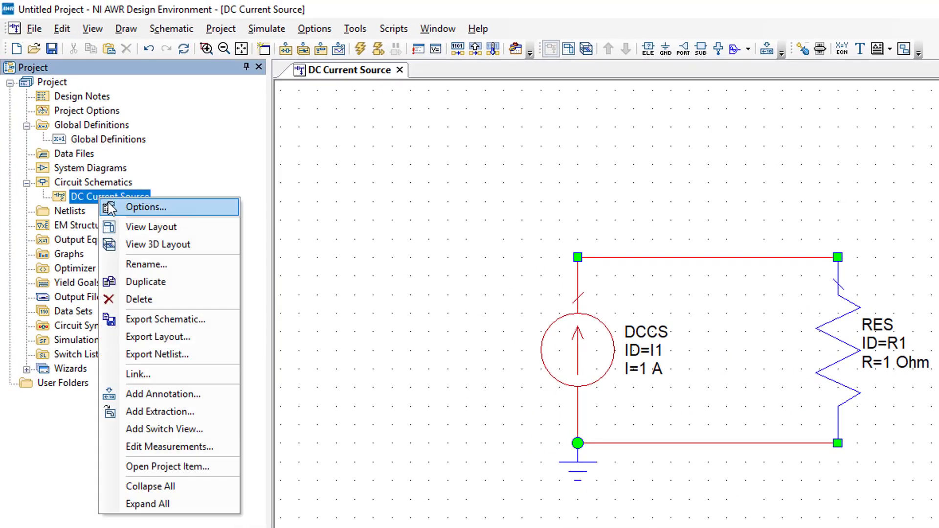
pyautogui.click(165, 394)
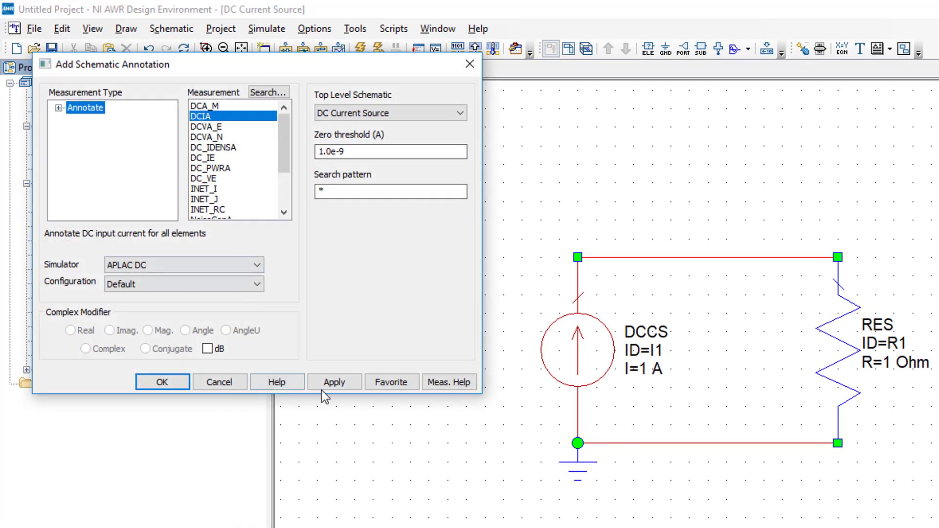
pyautogui.click(211, 138)
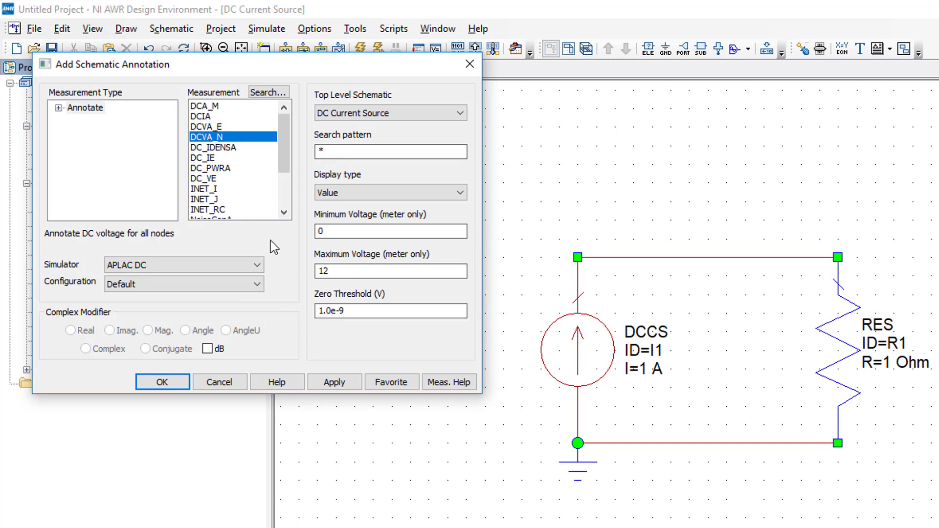
pyautogui.click(335, 382)
pyautogui.click(178, 382)
pyautogui.click(358, 53)
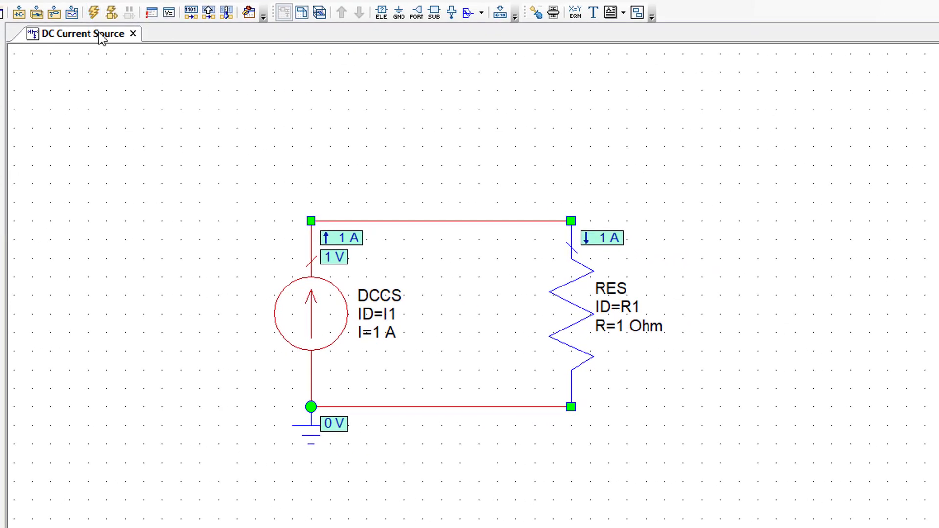
# Step: Replace the top wire with a horizontal 1 Ohm resistor R2 in series, then re-simulate for 2 V
pyautogui.click(567, 300)
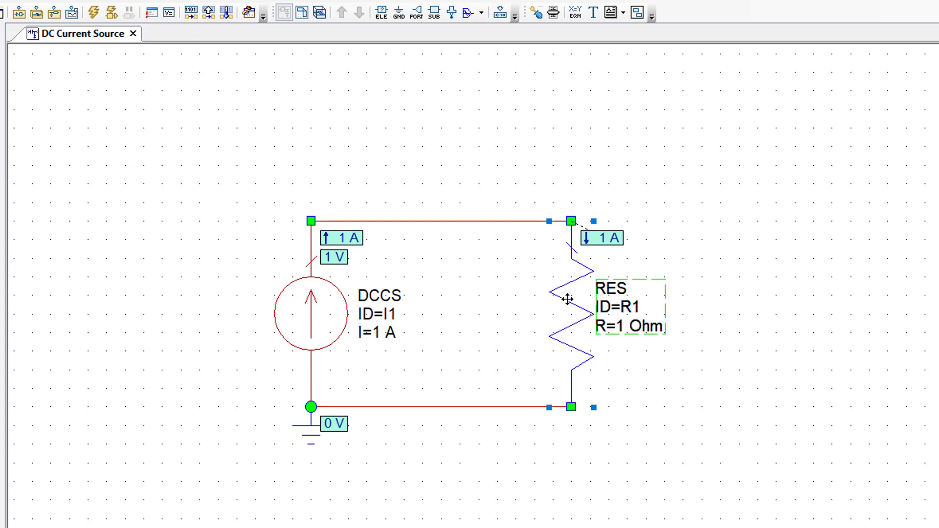
pyautogui.click(456, 220)
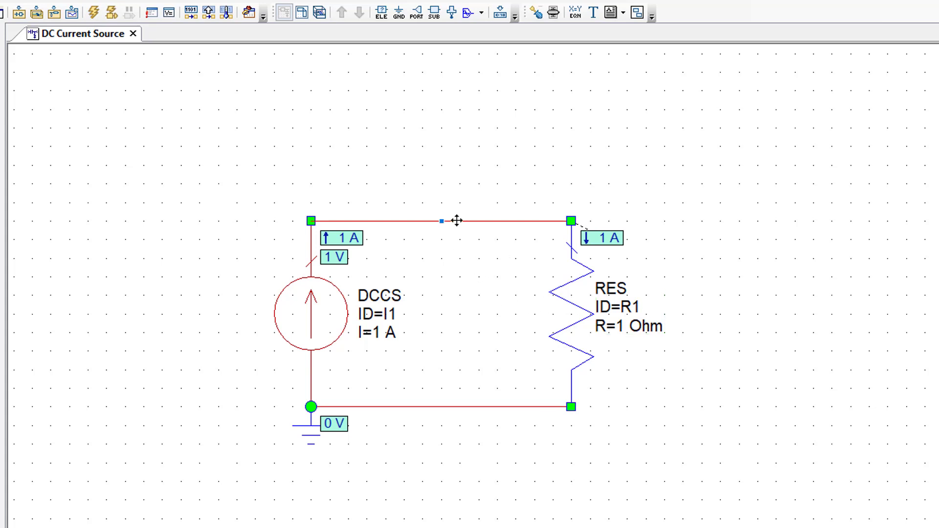
pyautogui.press('Delete')
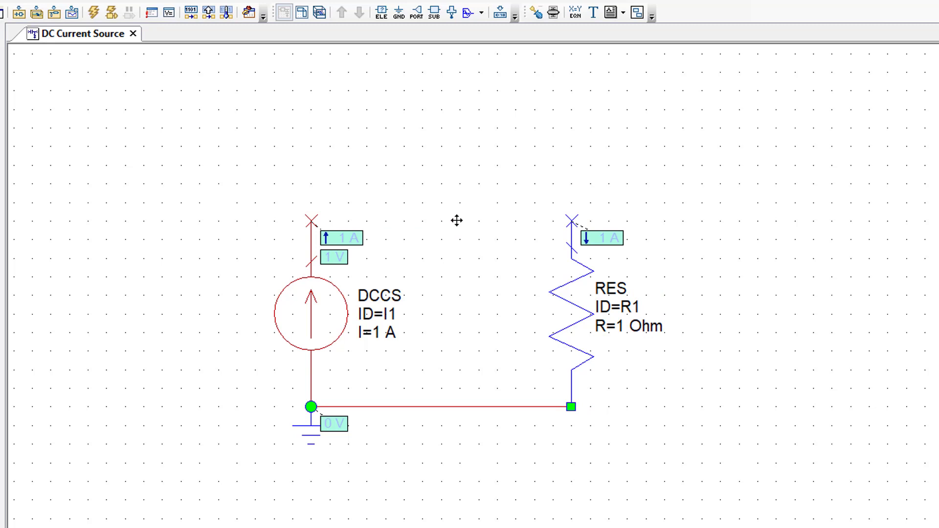
pyautogui.hotkey('ctrl', 'v')
pyautogui.rightClick(465, 206)
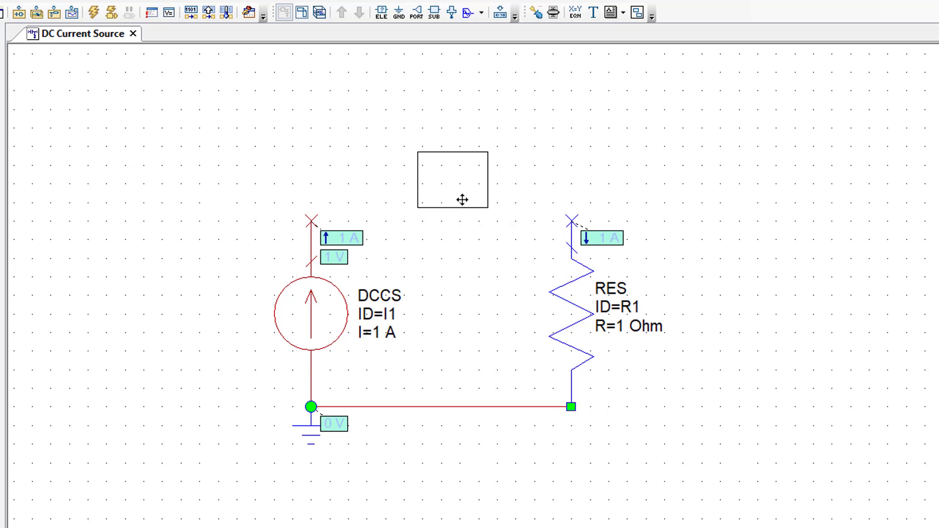
pyautogui.click(457, 187)
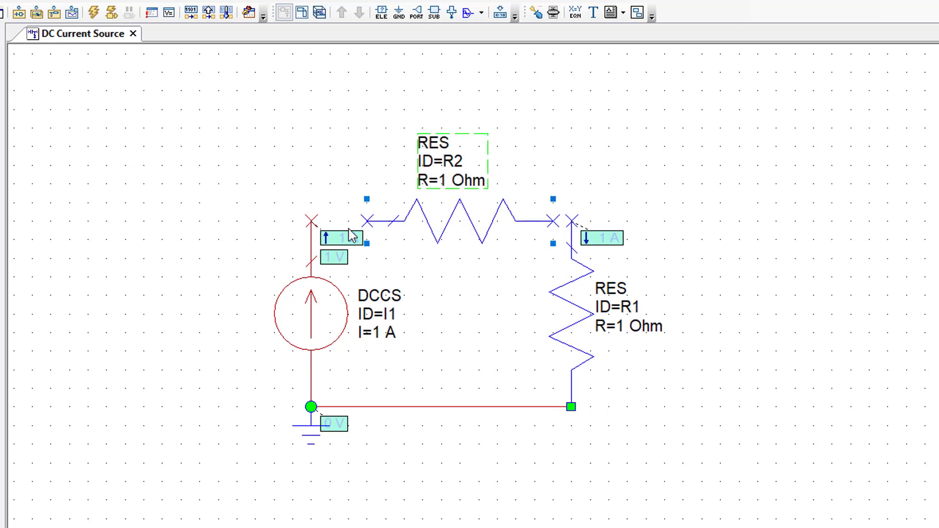
pyautogui.click(568, 204)
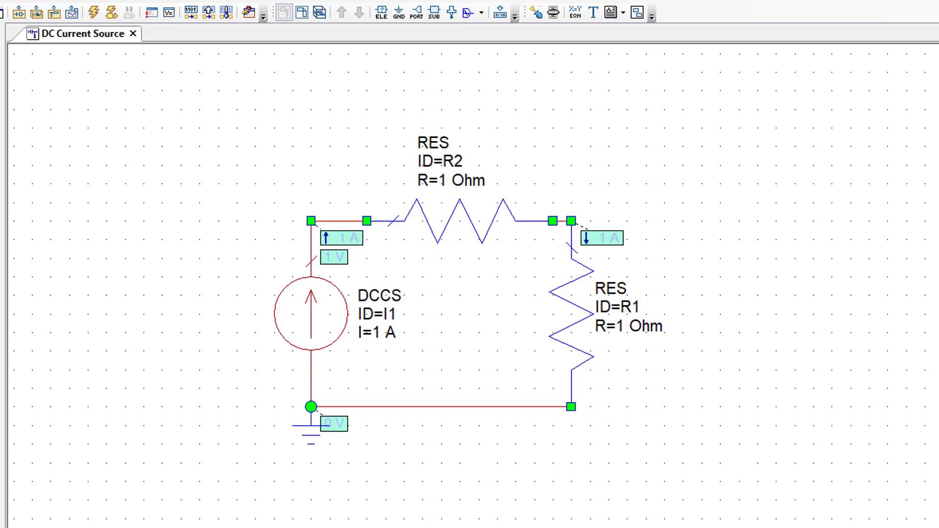
pyautogui.click(90, 14)
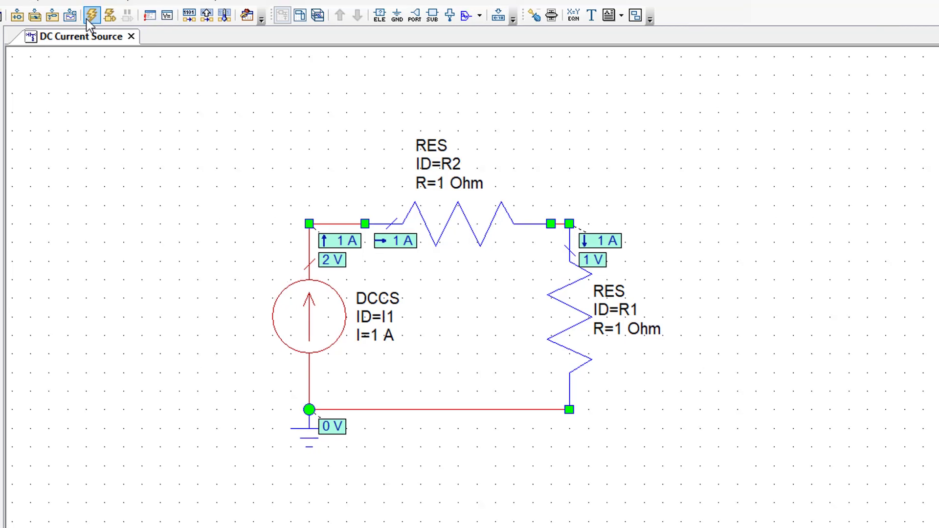
# Step: Delete R2 and rewire the source's top node directly to R1
pyautogui.click(475, 216)
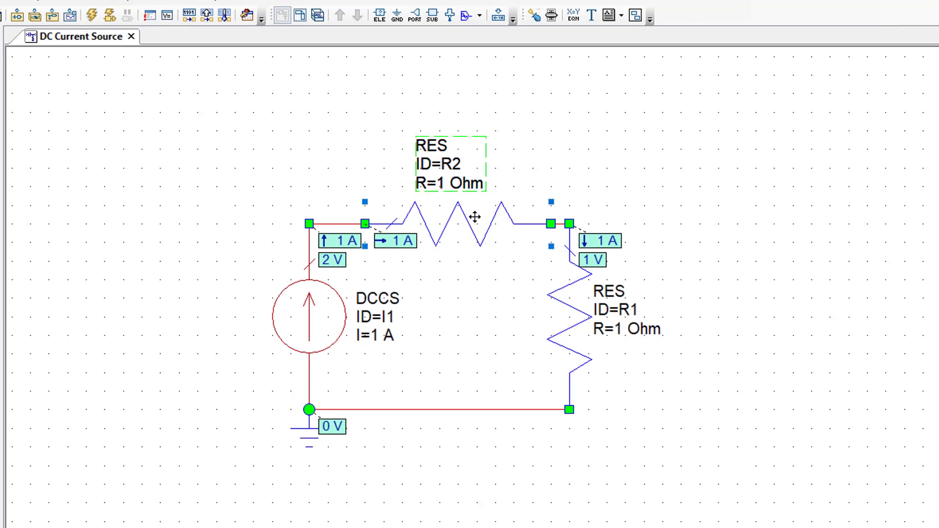
pyautogui.press('Delete')
pyautogui.click(311, 224)
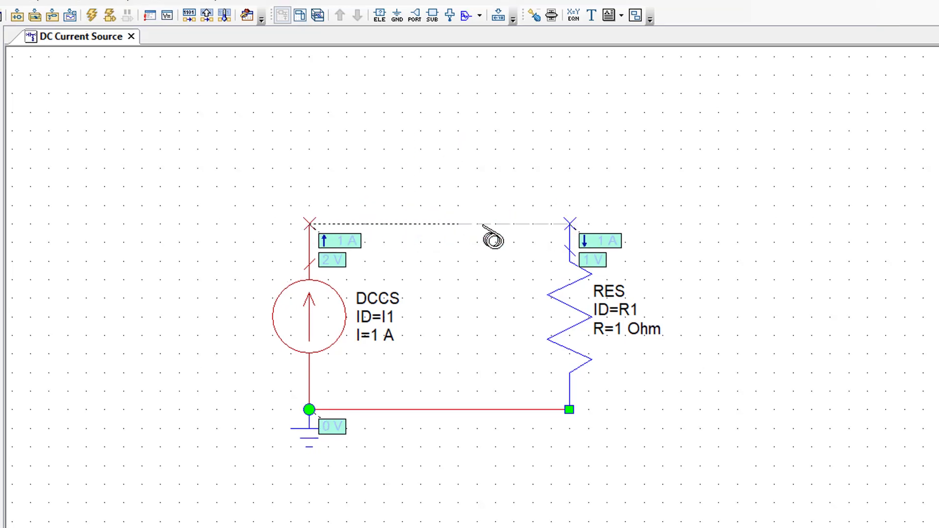
pyautogui.click(570, 224)
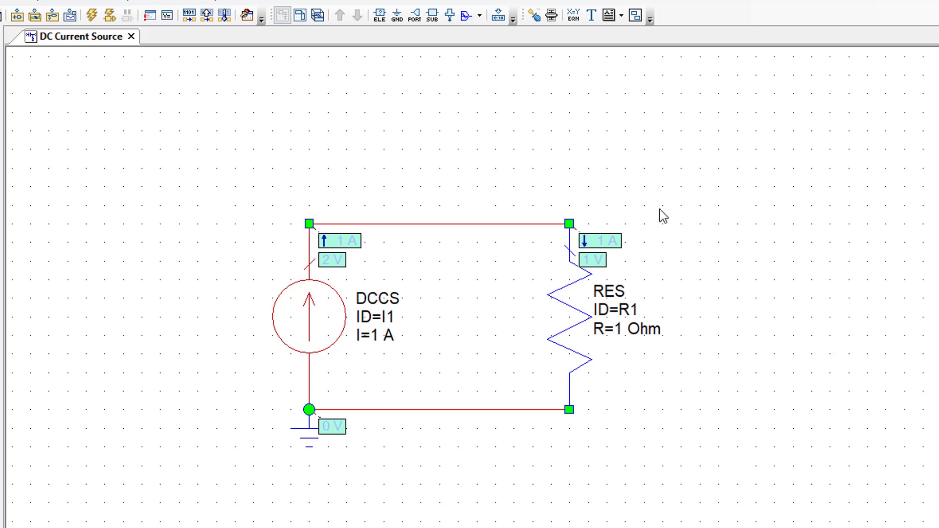
# Step: Add a resistor R2 beside R1, wire it in parallel, and simulate
pyautogui.hotkey('ctrl', 'v')
pyautogui.click(777, 328)
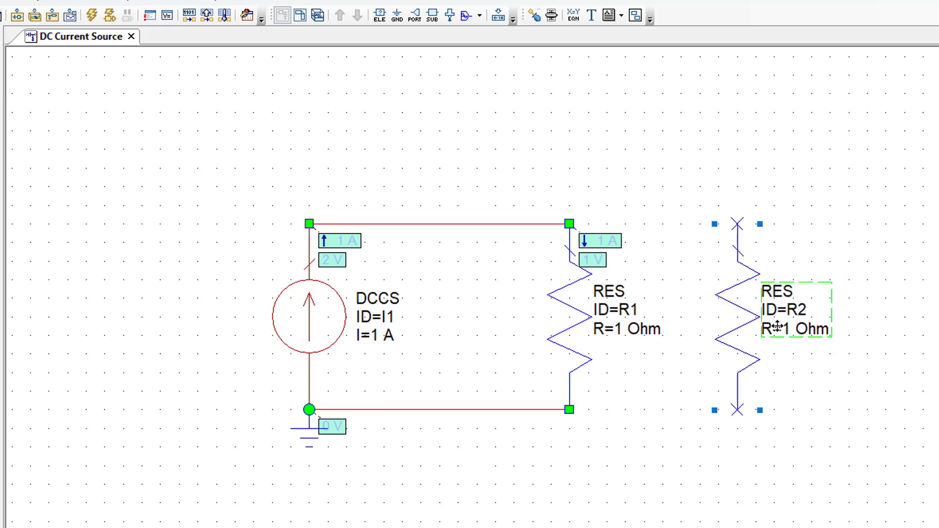
pyautogui.click(569, 224)
pyautogui.click(737, 224)
pyautogui.click(737, 410)
pyautogui.click(570, 410)
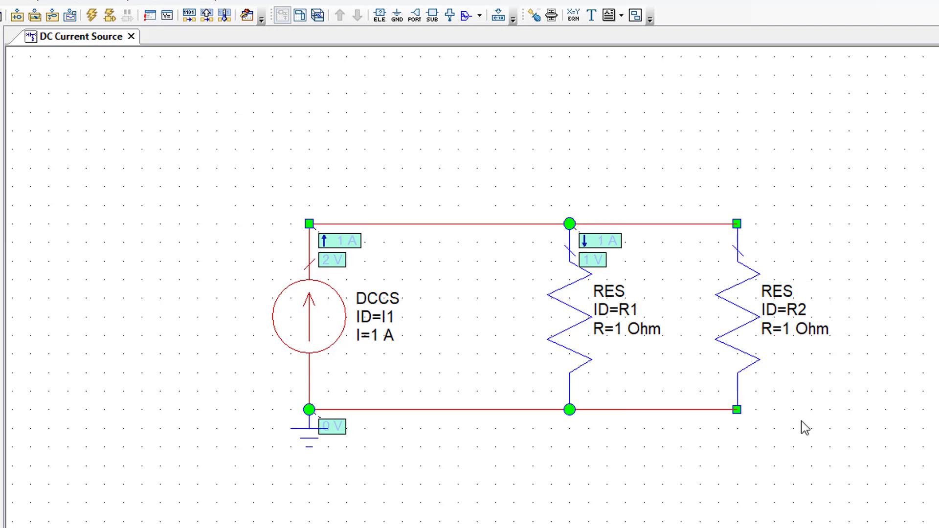
pyautogui.click(92, 16)
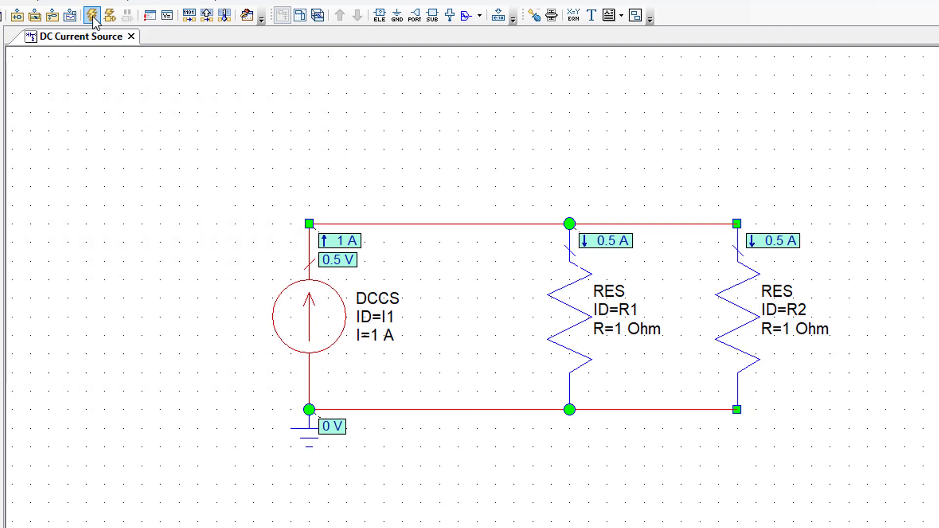
# Step: Change R2 to 3 Ohm and re-simulate for 0.75 A and 0.25 A branch currents
pyautogui.doubleClick(787, 330)
pyautogui.write('3')
pyautogui.press('Return')
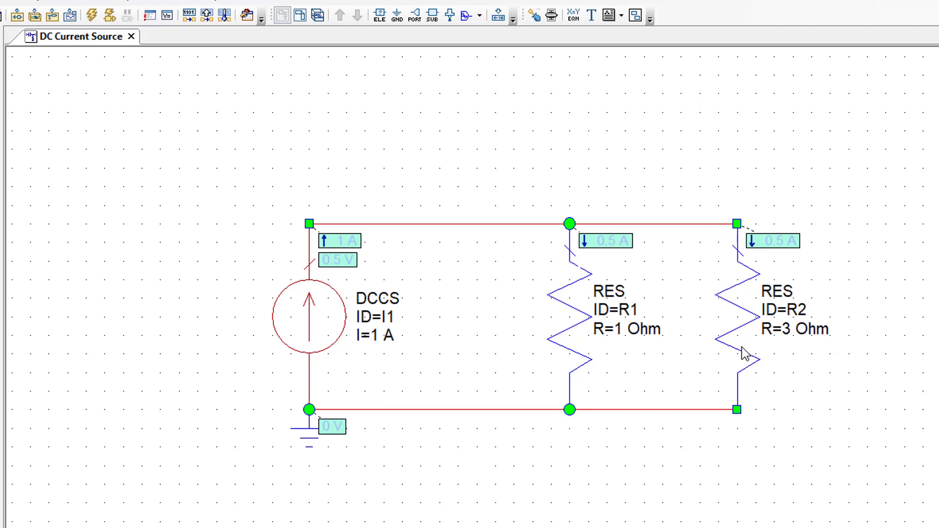
pyautogui.click(91, 15)
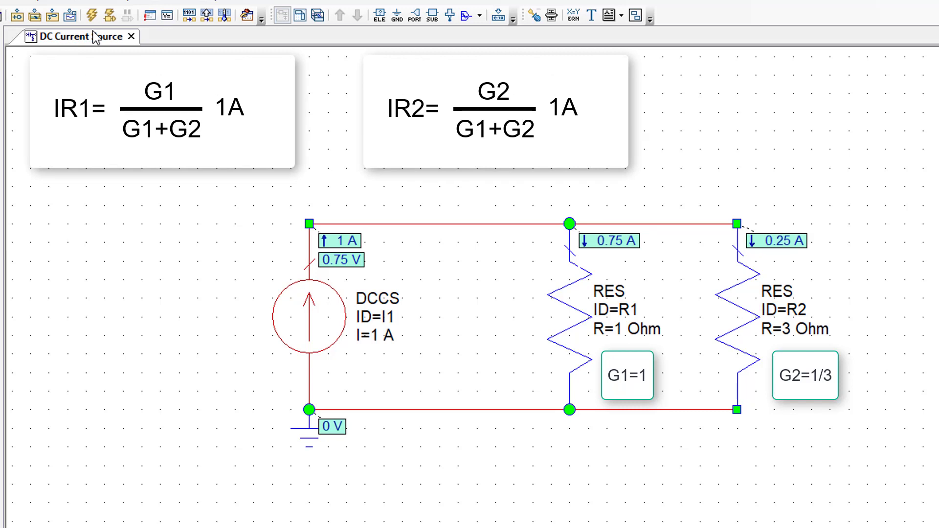
# Step: Insert a horizontal 1 Ohm resistor R3 in the top wire before R1, then re-simulate for 1.75 V
pyautogui.click(462, 225)
pyautogui.press('Delete')
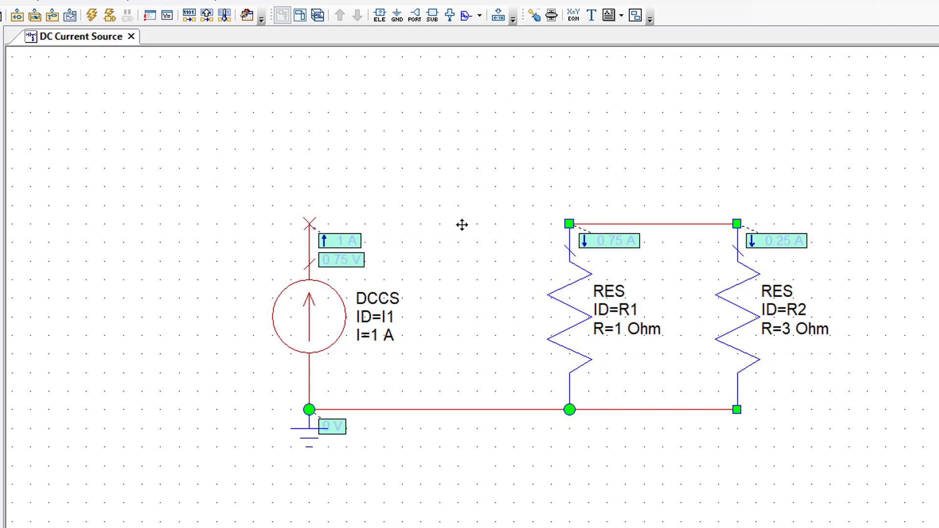
pyautogui.hotkey('ctrl', 'v')
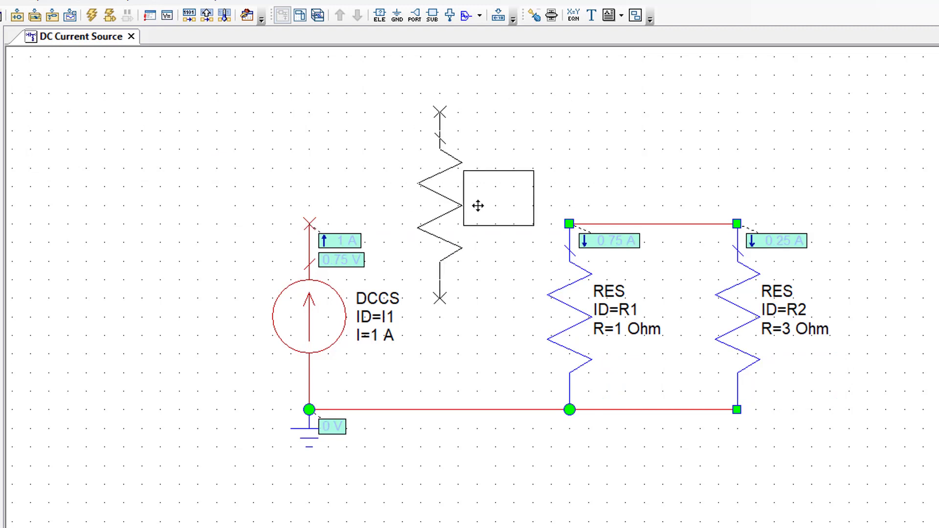
pyautogui.rightClick(471, 200)
pyautogui.click(463, 193)
pyautogui.click(309, 224)
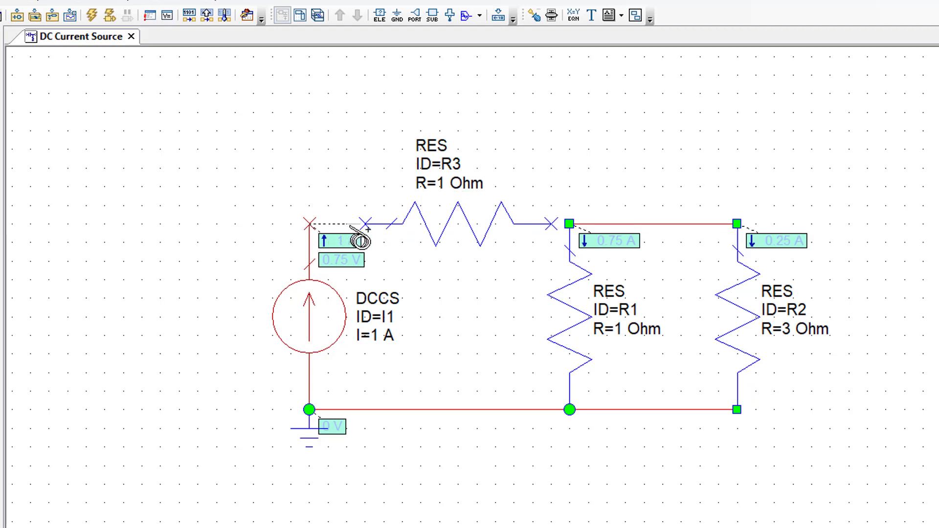
pyautogui.click(365, 223)
pyautogui.click(551, 224)
pyautogui.click(569, 224)
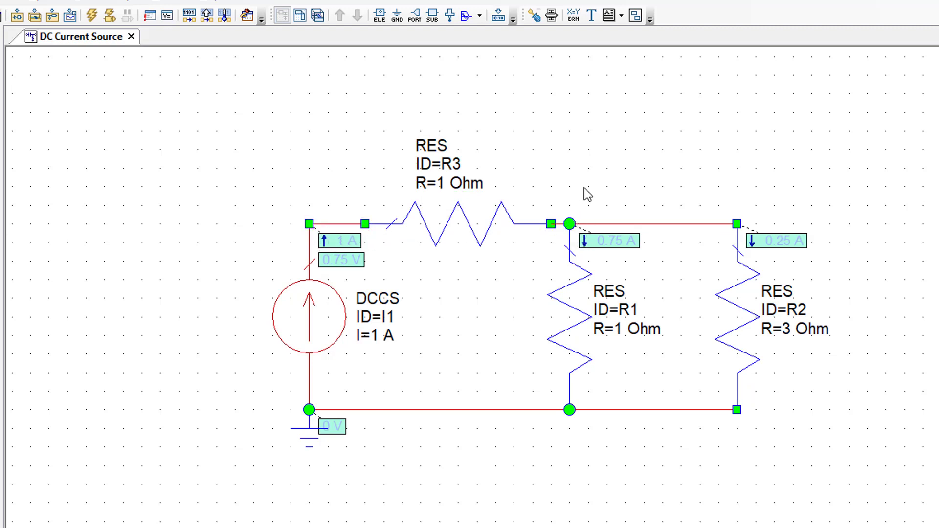
pyautogui.click(91, 15)
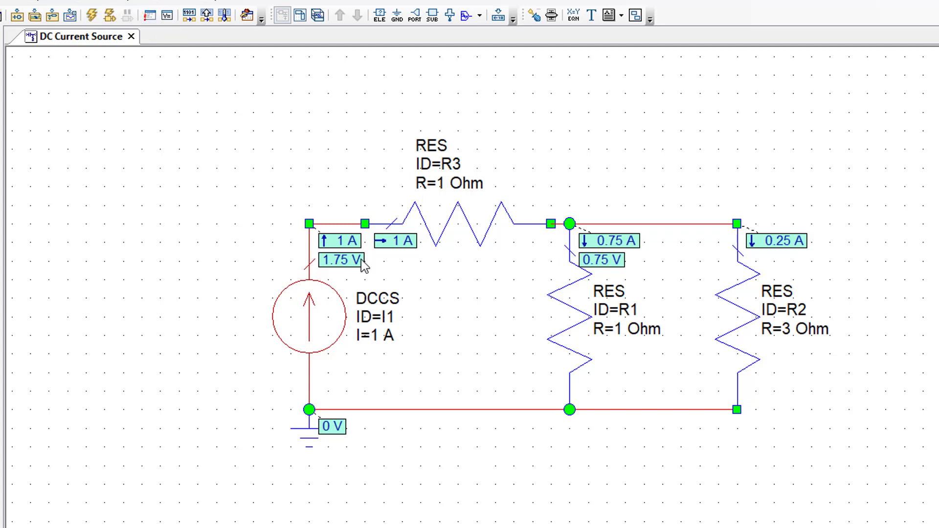
# Step: Delete R3, wire the source's top node straight to R1, and re-simulate for 0.75 V
pyautogui.click(462, 237)
pyautogui.press('Delete')
pyautogui.click(309, 224)
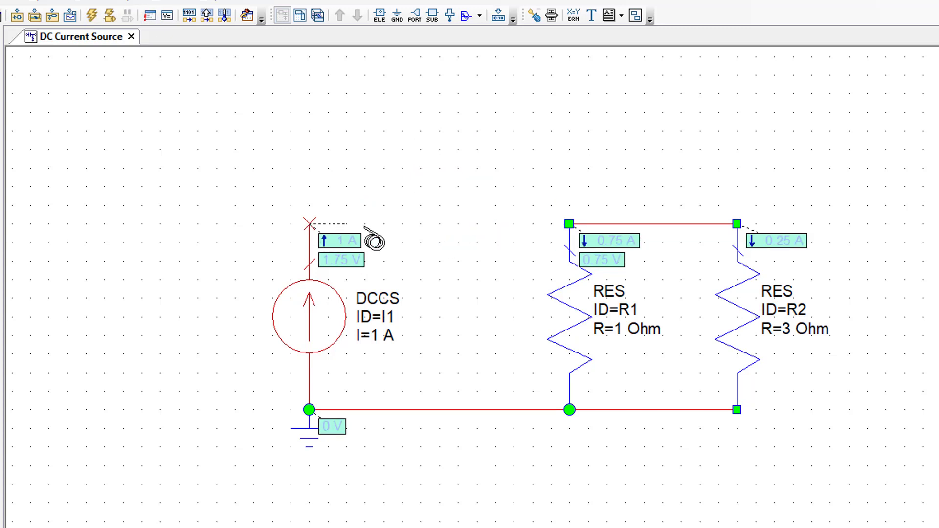
pyautogui.click(569, 224)
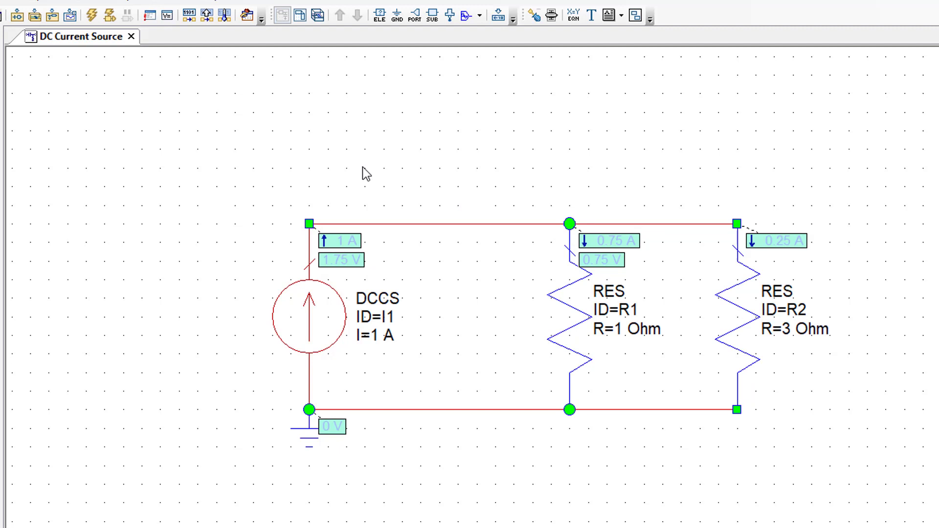
pyautogui.click(92, 15)
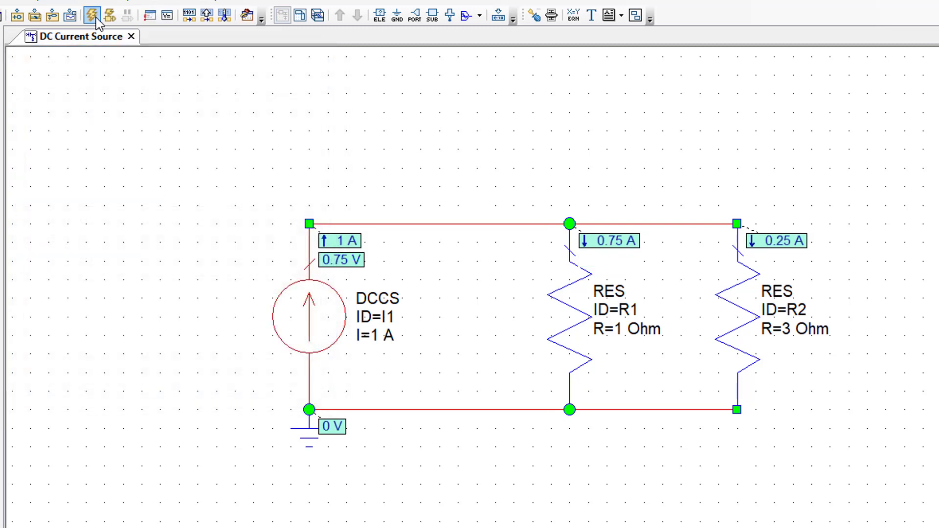